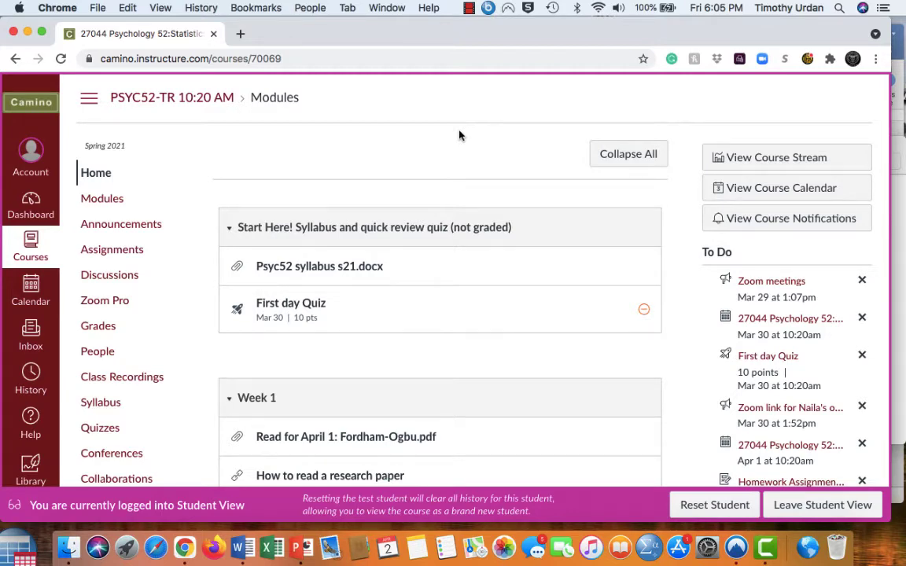
# View the chapter summaries, powerpoints and practice problems resource, and return to the Additional resources section of the course modules
pyautogui.scroll(-10, 461, 136)
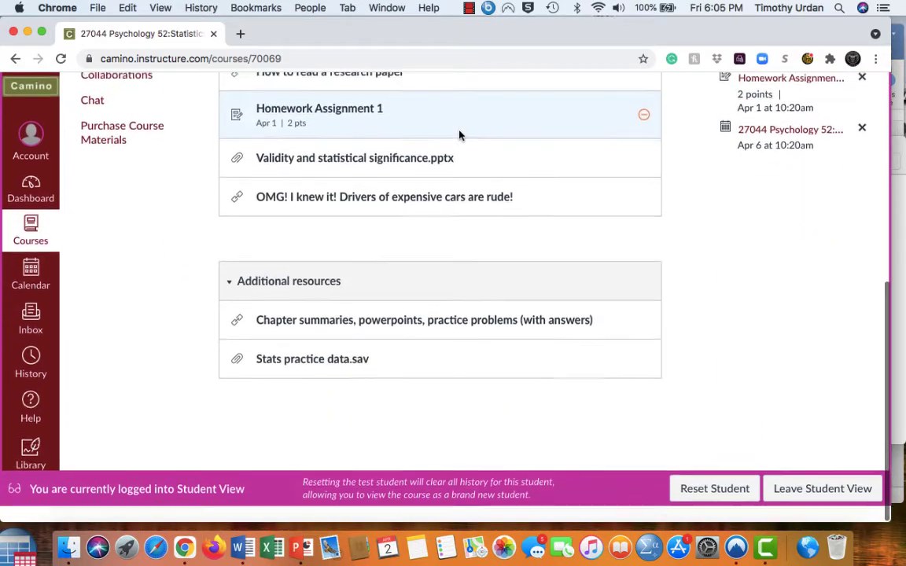
pyautogui.scroll(1, 460, 136)
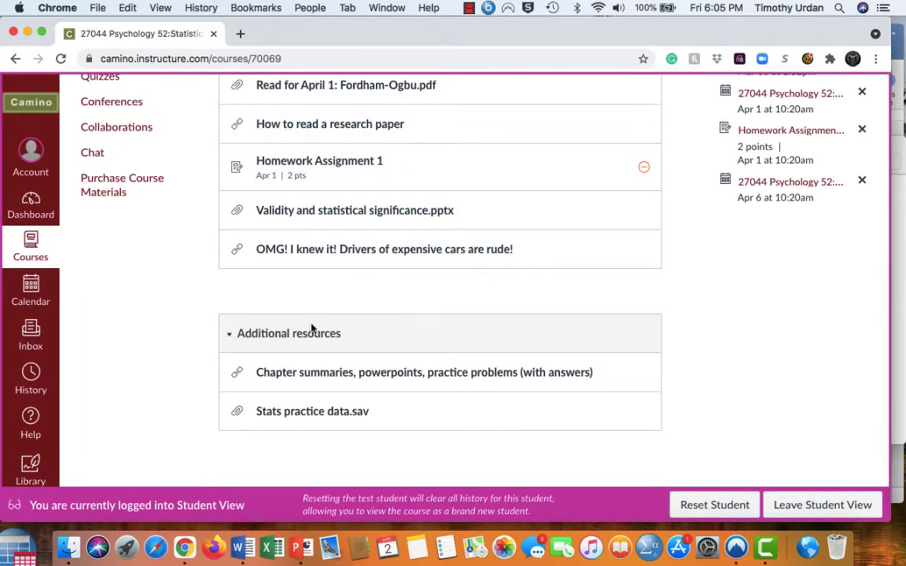
pyautogui.click(391, 374)
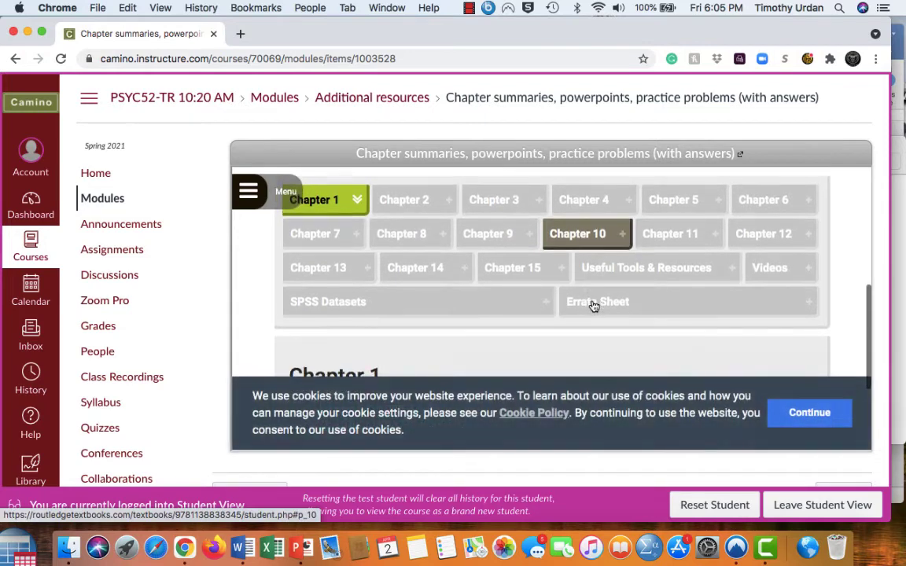
pyautogui.scroll(1, 594, 307)
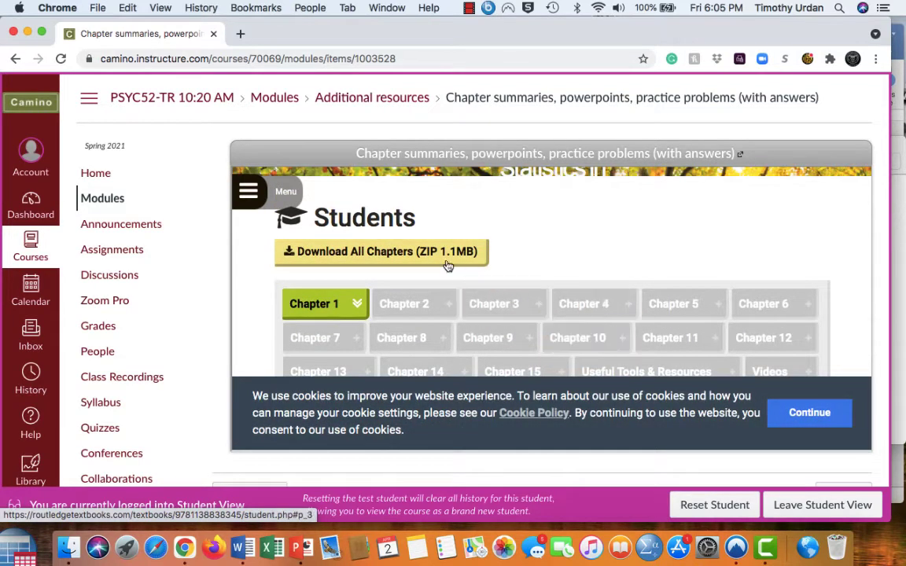
pyautogui.click(114, 200)
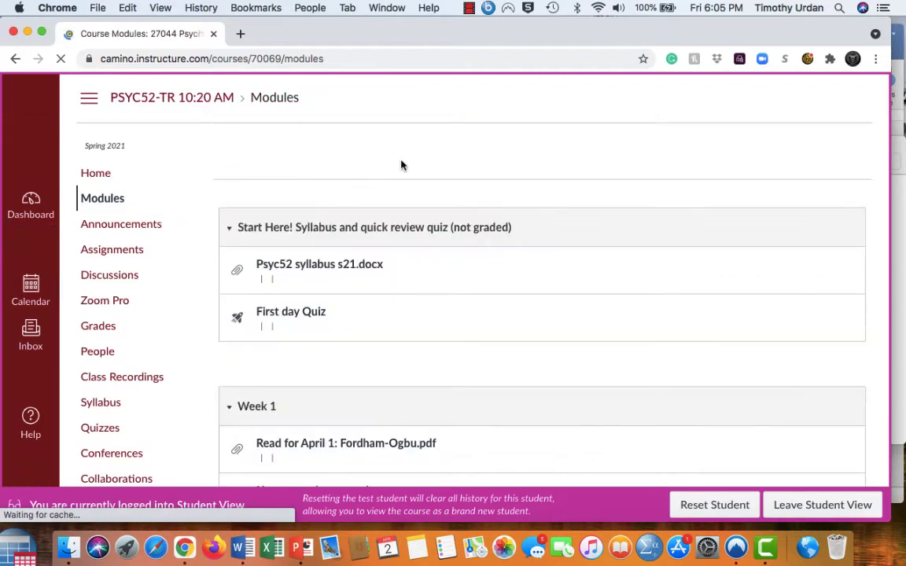
pyautogui.scroll(-15, 401, 166)
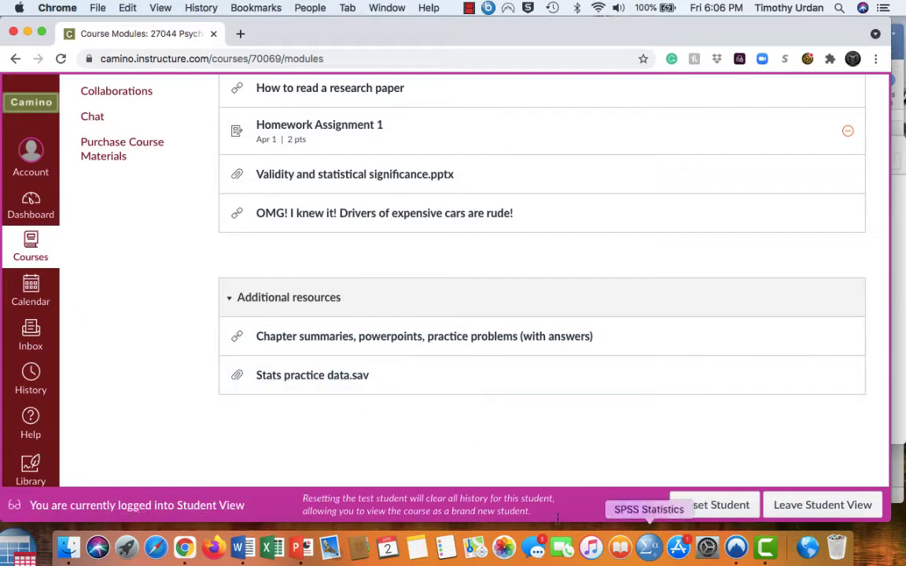
# Launch JASP from the Applications folder in Finder
pyautogui.click(69, 547)
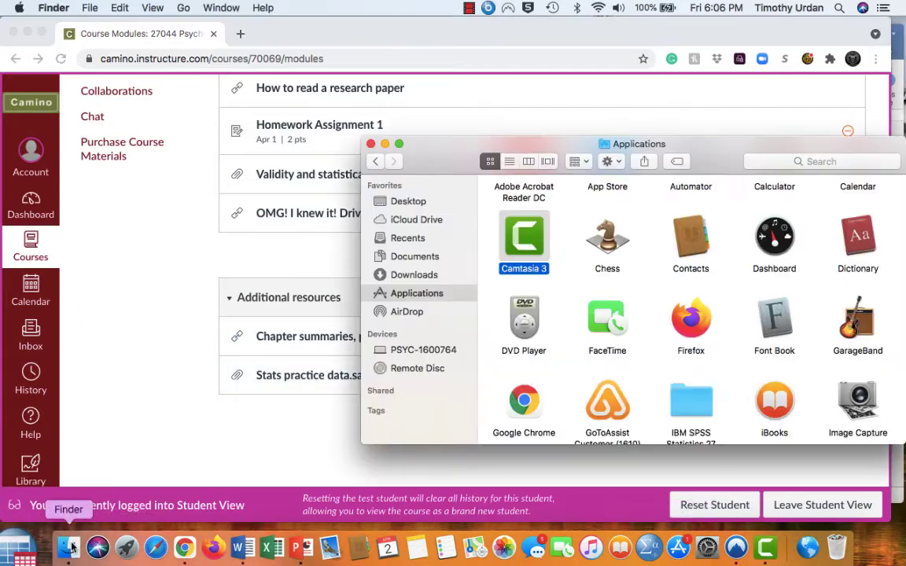
pyautogui.scroll(-5, 611, 348)
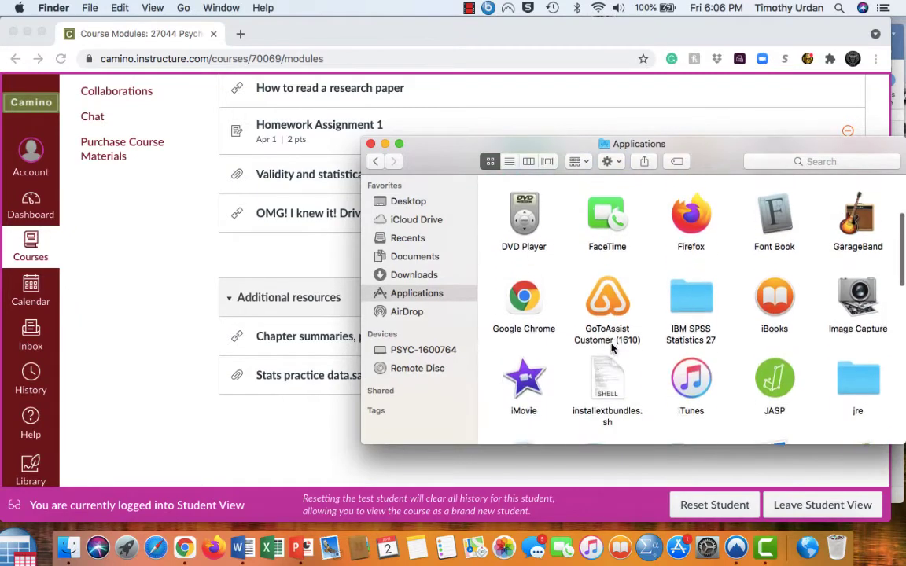
pyautogui.doubleClick(775, 353)
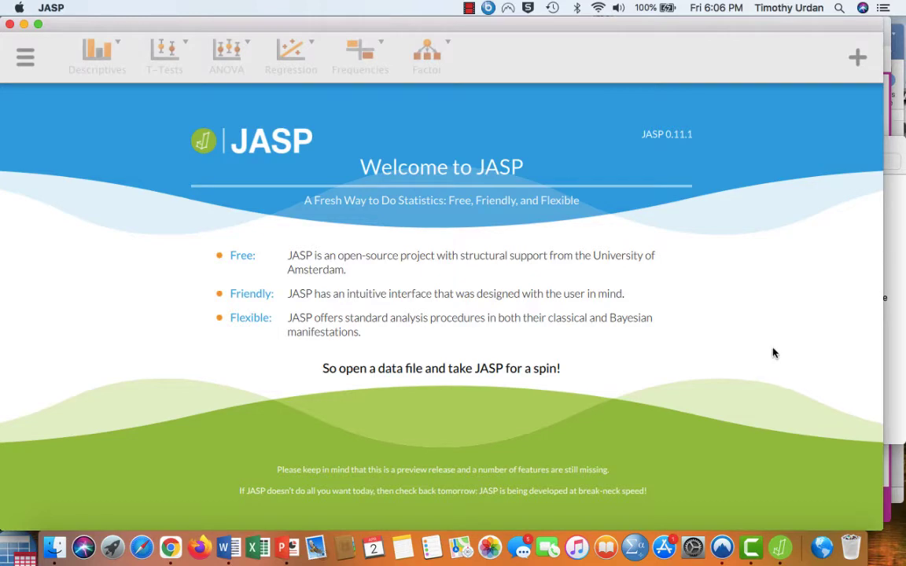
# Load the data file Stats practice data.sav from the computer's Desktop folder
pyautogui.click(26, 58)
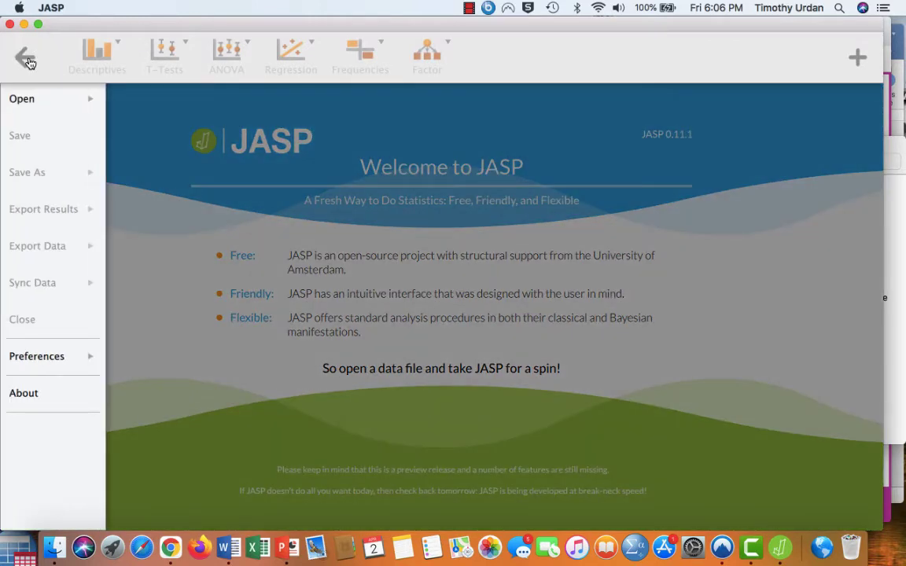
pyautogui.click(33, 100)
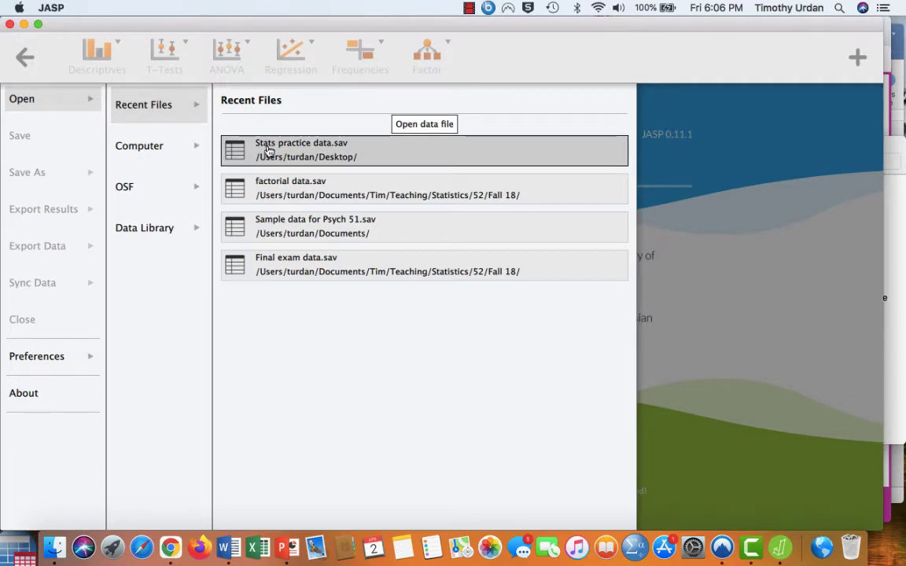
pyautogui.click(180, 149)
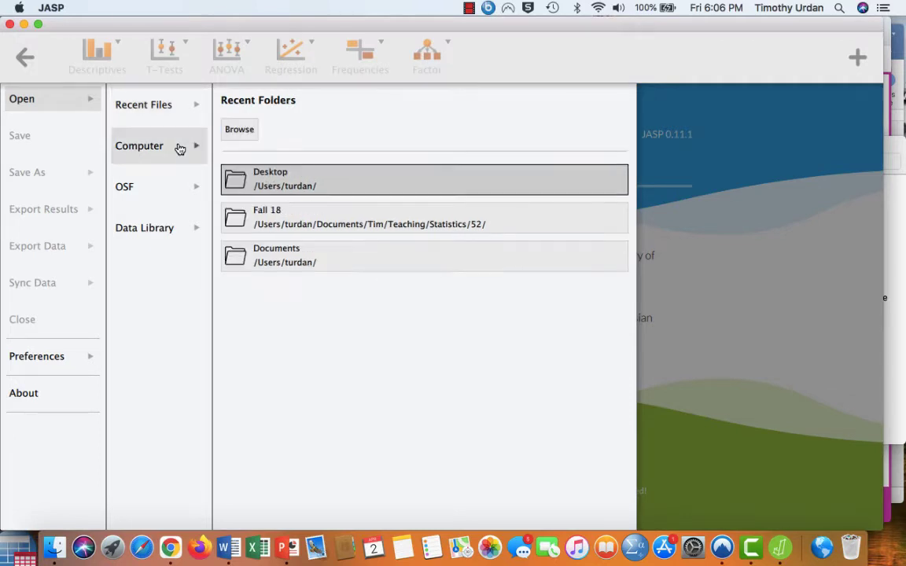
pyautogui.click(274, 178)
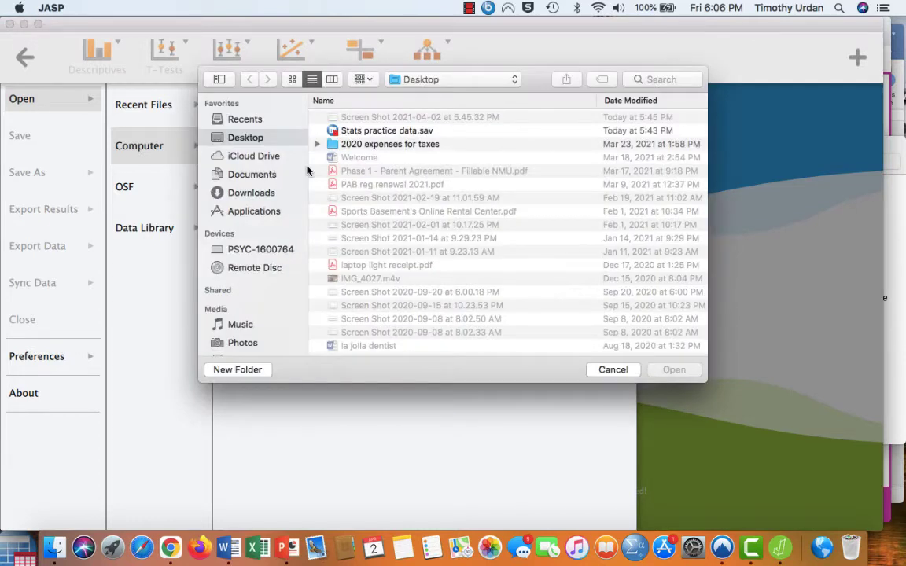
pyautogui.doubleClick(372, 132)
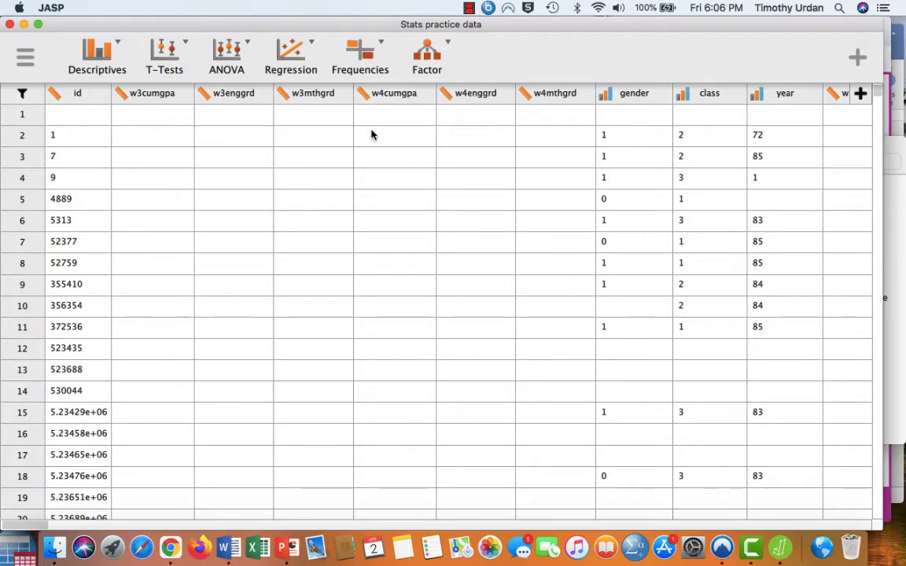
# Look through the rows and variable columns of the loaded practice data, from the grade variables to the wave 2 scales
pyautogui.scroll(-10, 372, 134)
pyautogui.scroll(-7, 372, 134)
pyautogui.hscroll(10, 372, 135)
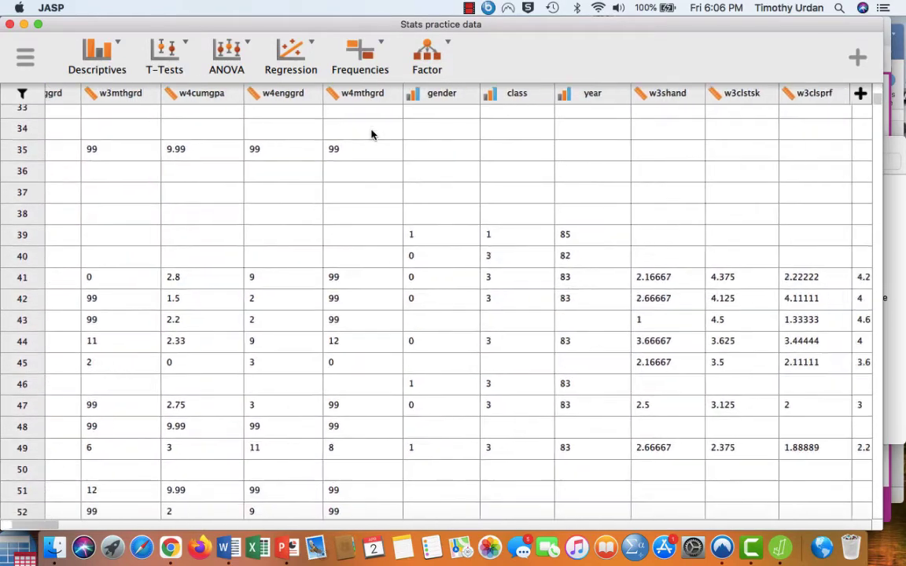
pyautogui.scroll(3, 372, 134)
pyautogui.hscroll(-3, 373, 134)
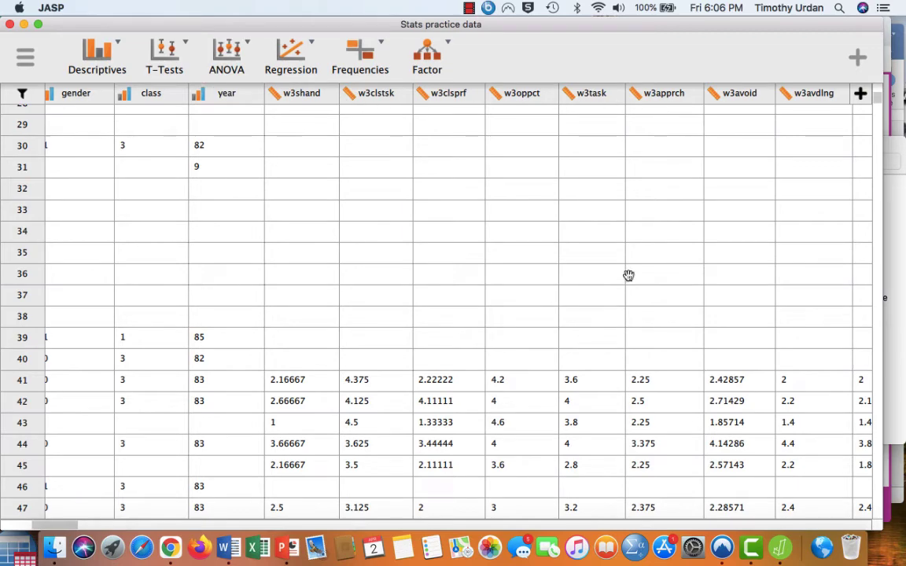
pyautogui.scroll(-5, 576, 374)
pyautogui.hscroll(1, 577, 375)
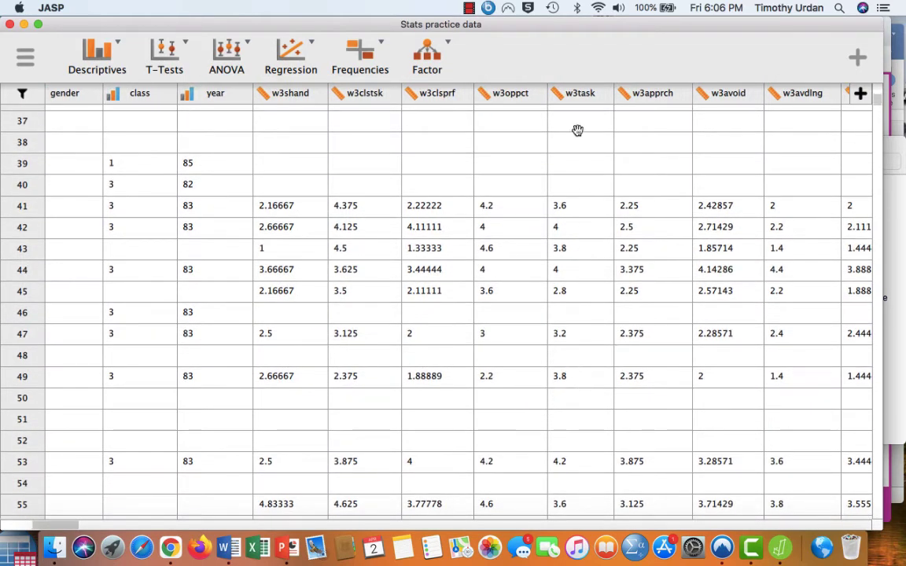
pyautogui.hscroll(10, 560, 204)
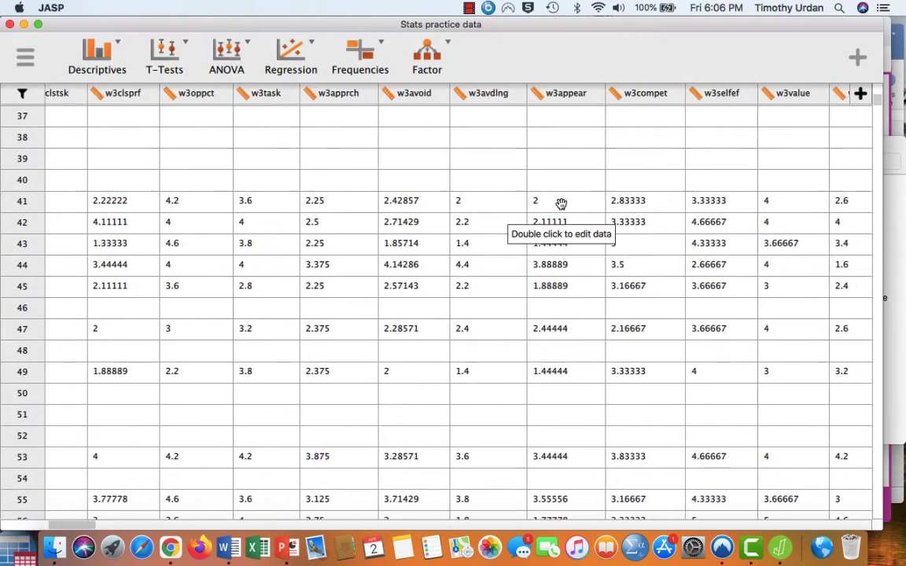
pyautogui.hscroll(10, 560, 205)
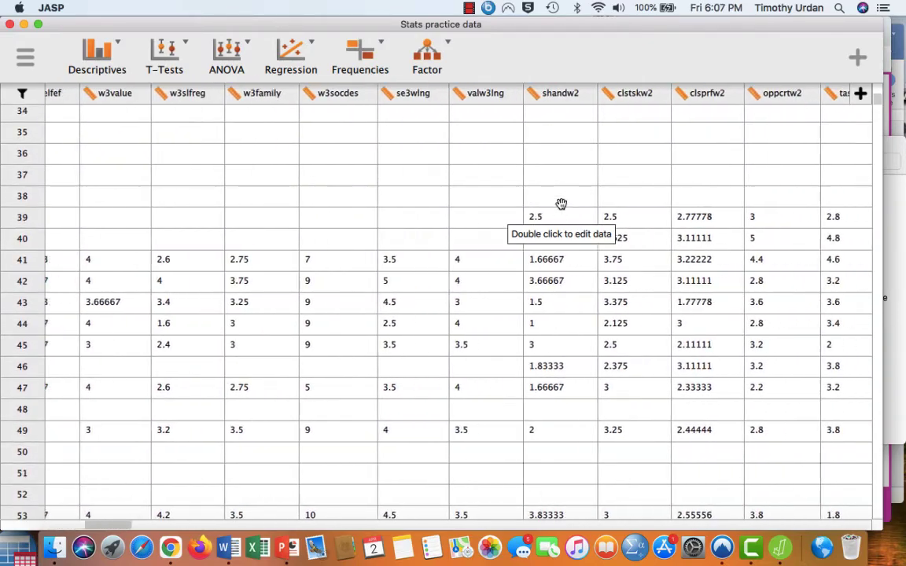
pyautogui.scroll(-5, 560, 205)
pyautogui.hscroll(8, 561, 204)
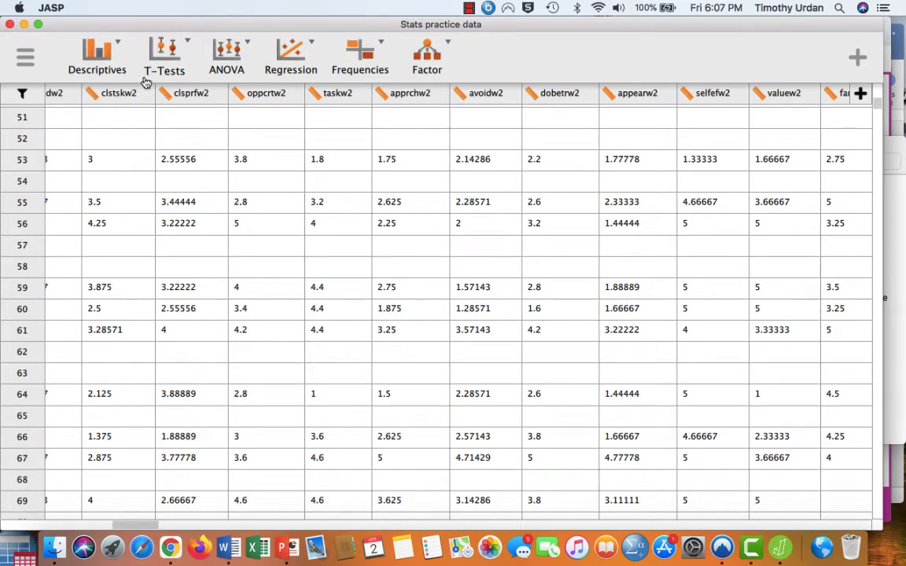
# Start a classical Linear Regression analysis on the practice data
pyautogui.click(314, 49)
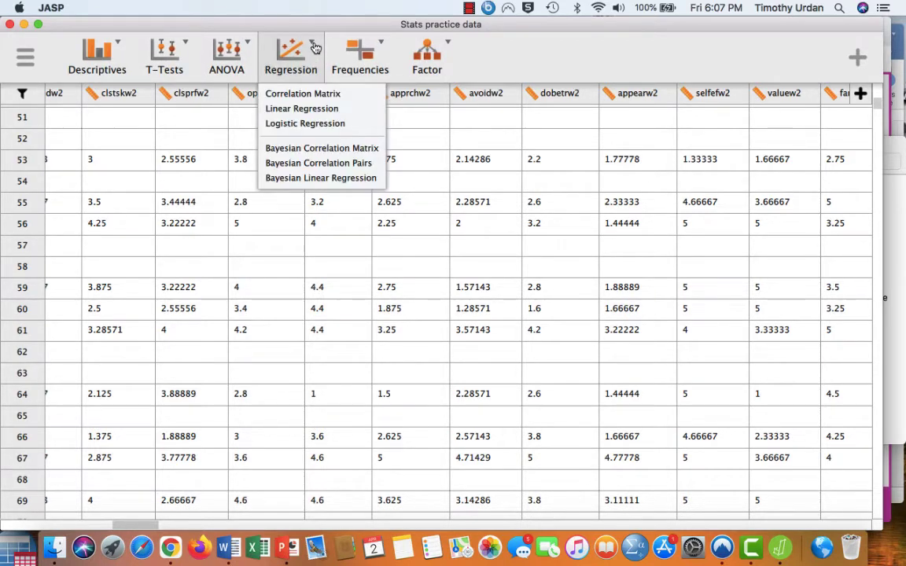
pyautogui.click(312, 111)
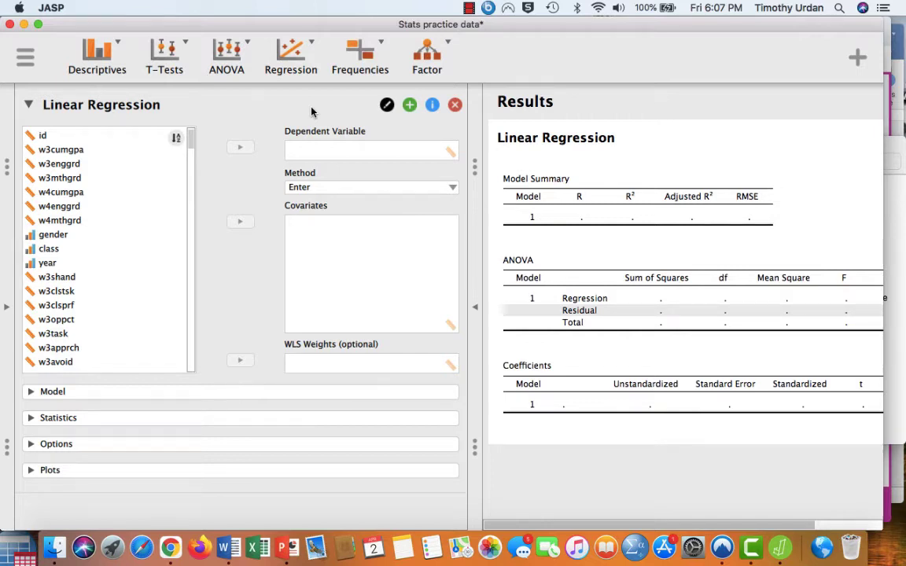
# Browse the list of variables available for the linear regression and return to its beginning
pyautogui.click(61, 149)
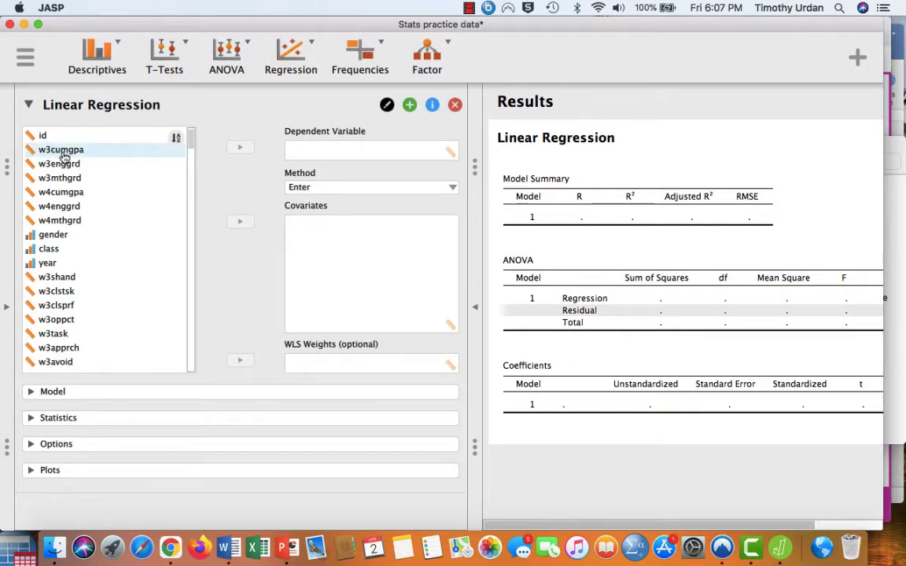
pyautogui.scroll(-15, 86, 176)
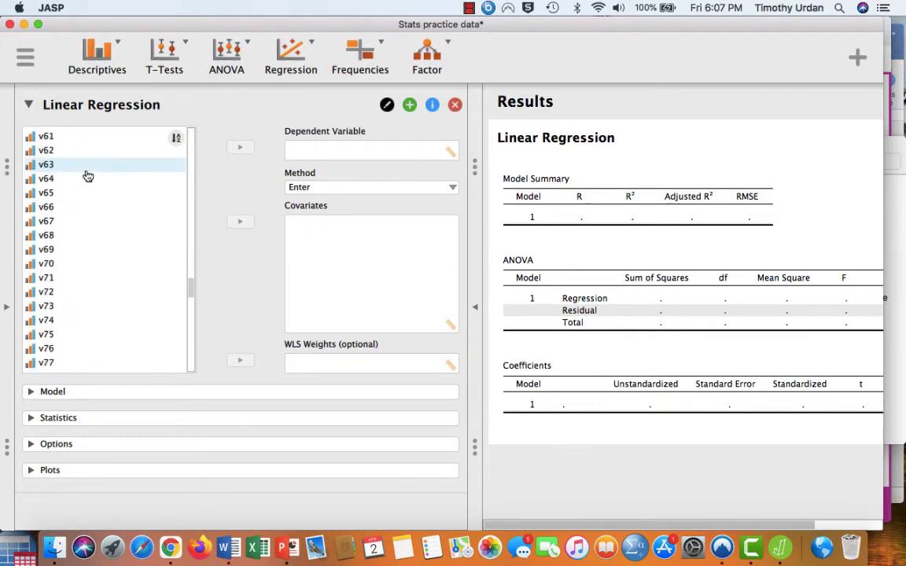
pyautogui.scroll(-10, 88, 177)
pyautogui.scroll(5, 88, 176)
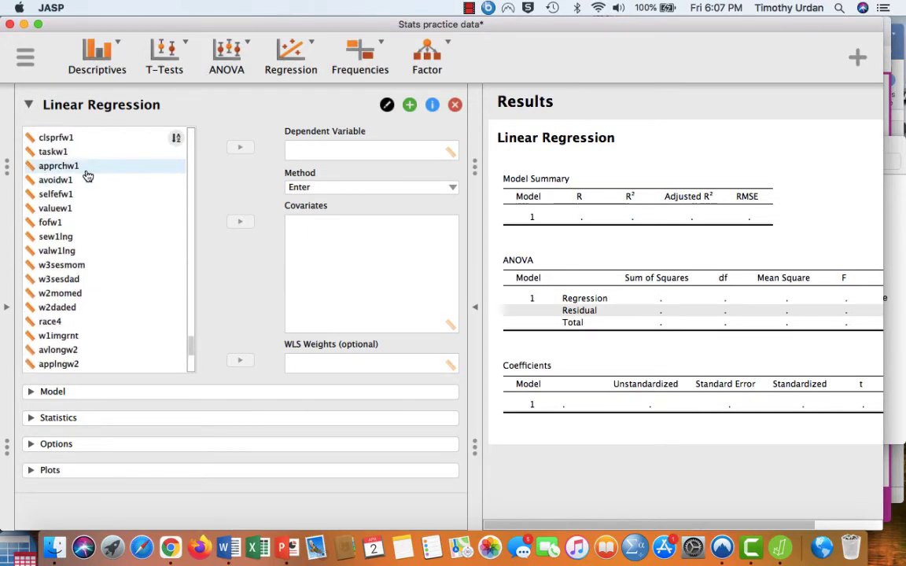
pyautogui.scroll(-5, 88, 177)
pyautogui.scroll(6, 89, 176)
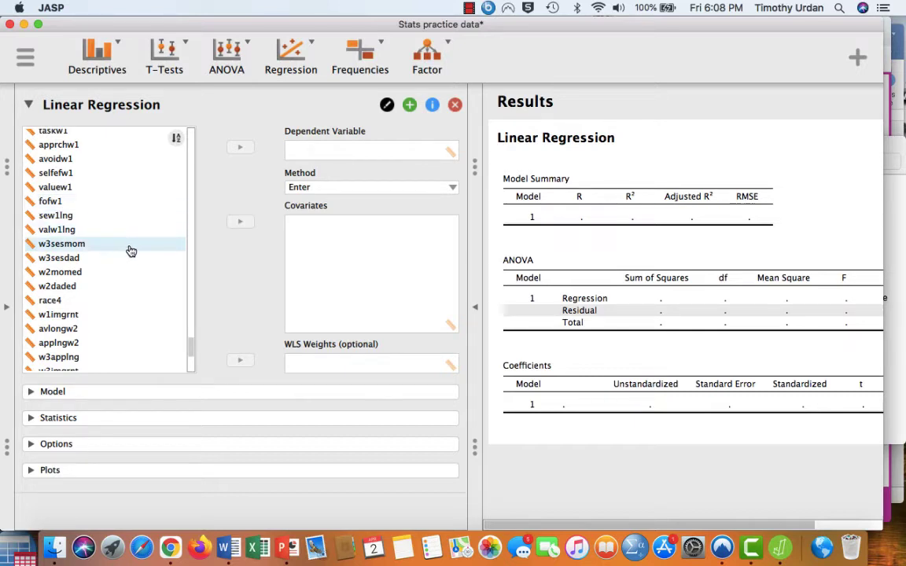
pyautogui.scroll(1, 144, 248)
pyautogui.scroll(3, 146, 248)
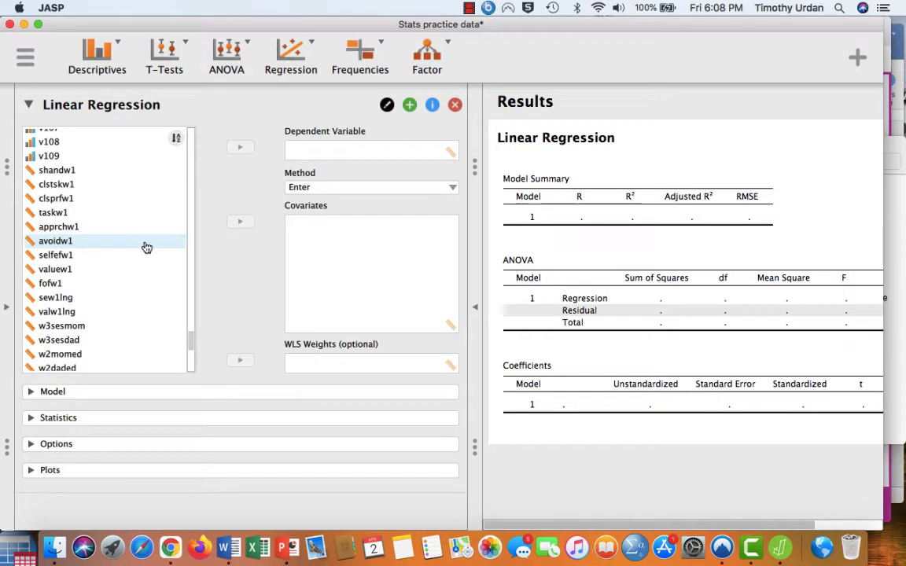
pyautogui.scroll(20, 147, 248)
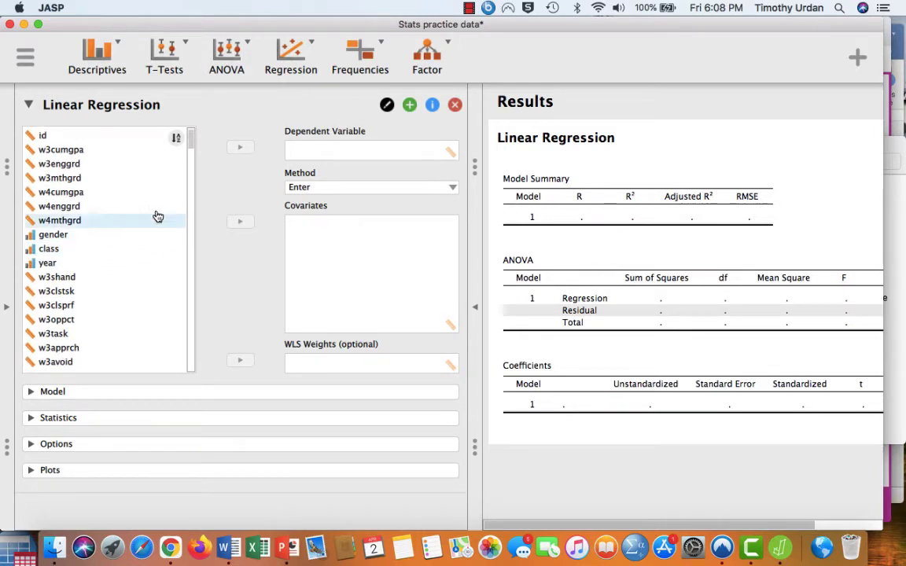
# Set w3enggrd as the regression's dependent variable and add w3shand as the first covariate
pyautogui.click(138, 165)
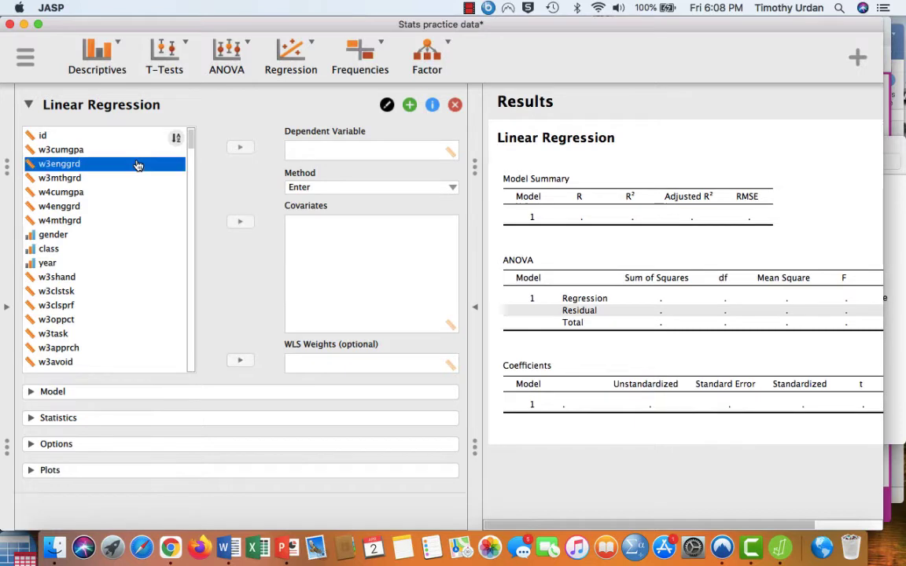
pyautogui.click(242, 150)
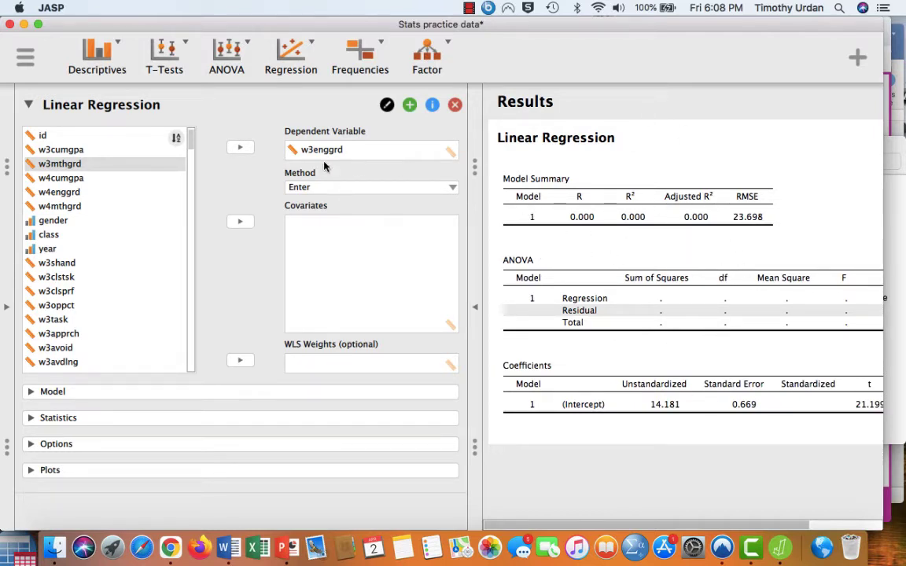
pyautogui.click(142, 265)
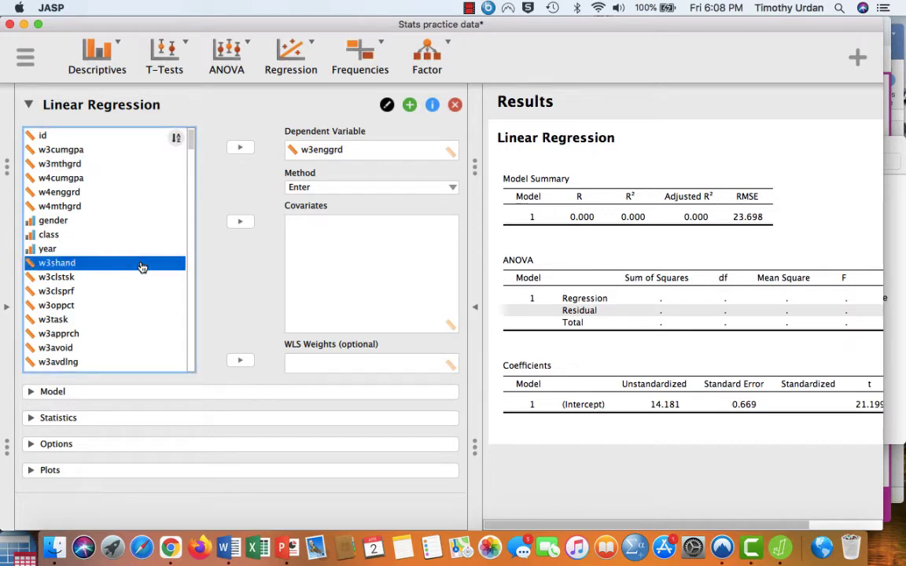
pyautogui.click(242, 224)
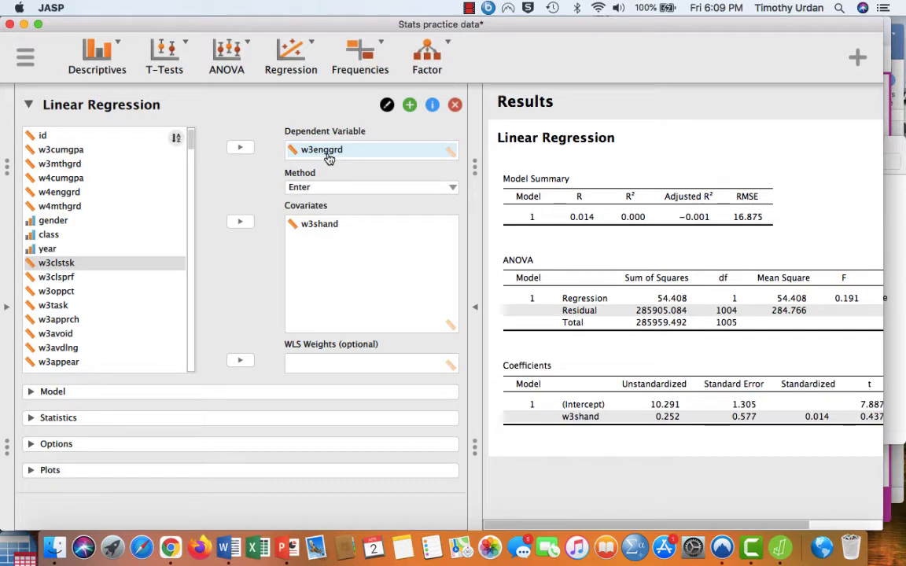
# Add w3apprch as a second covariate in the linear regression
pyautogui.click(170, 266)
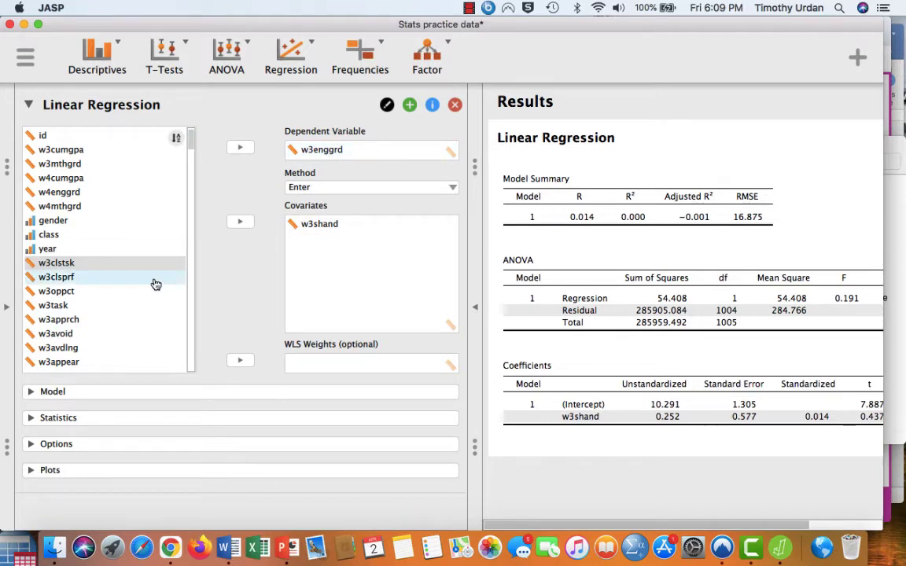
pyautogui.click(145, 320)
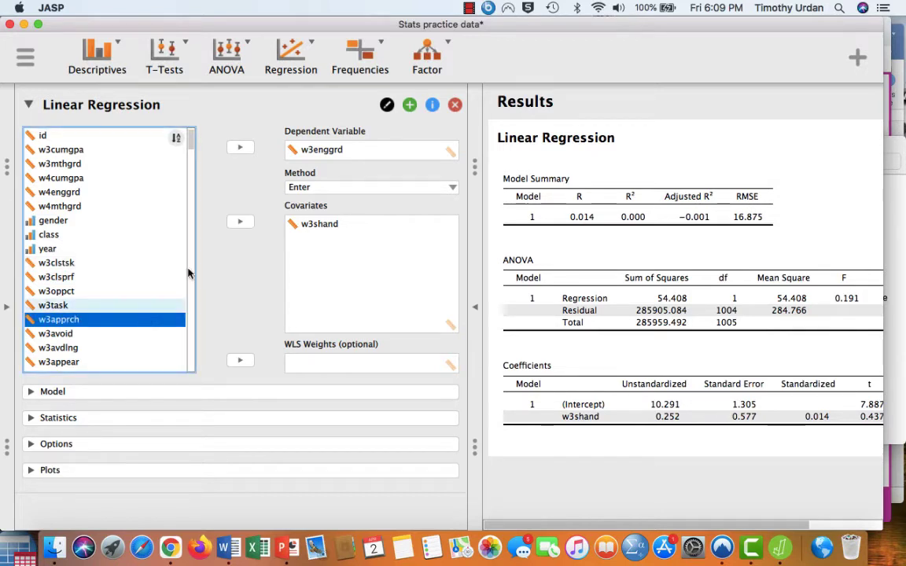
pyautogui.click(240, 223)
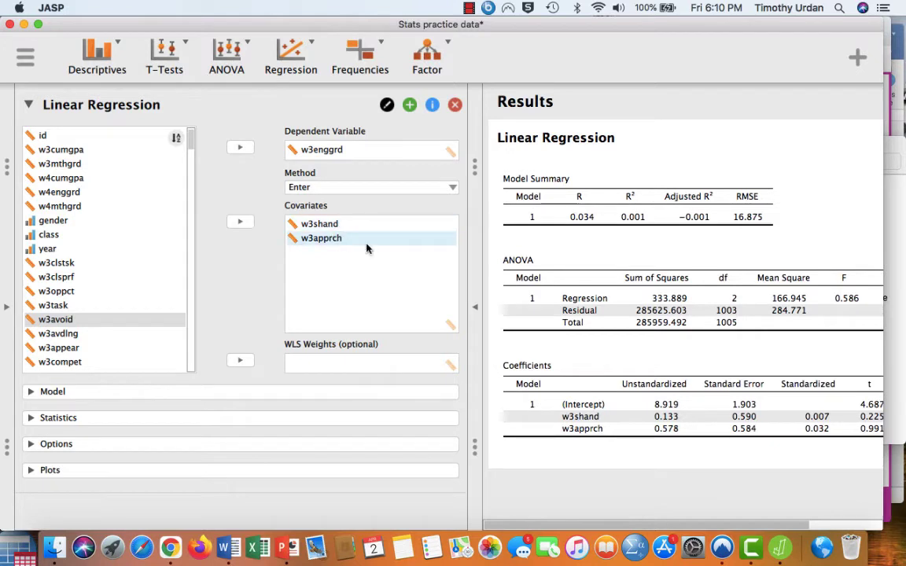
# Collapse the analysis settings to examine the full-width regression output for w3enggrd
pyautogui.click(476, 313)
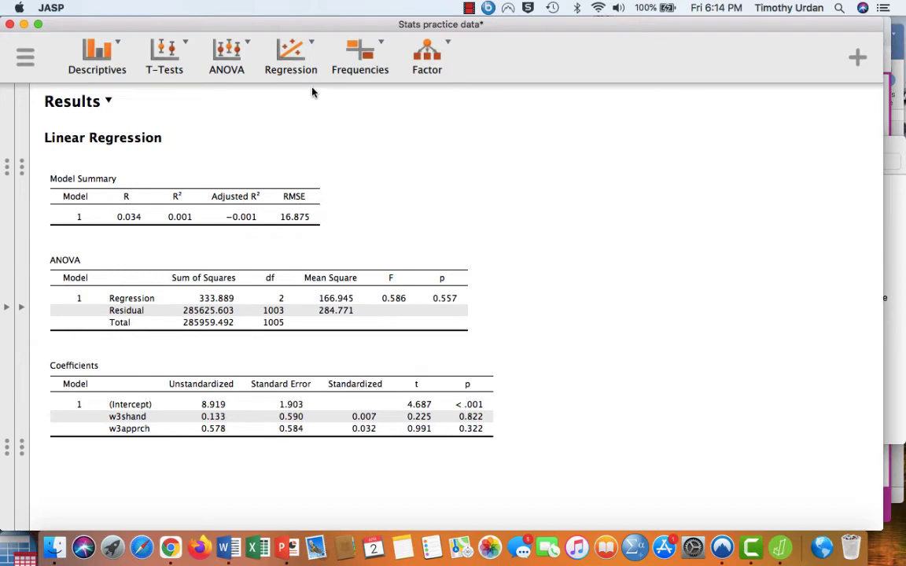
# Start a classical Logistic Regression analysis and try to assign w3selfef as its dependent variable
pyautogui.click(314, 45)
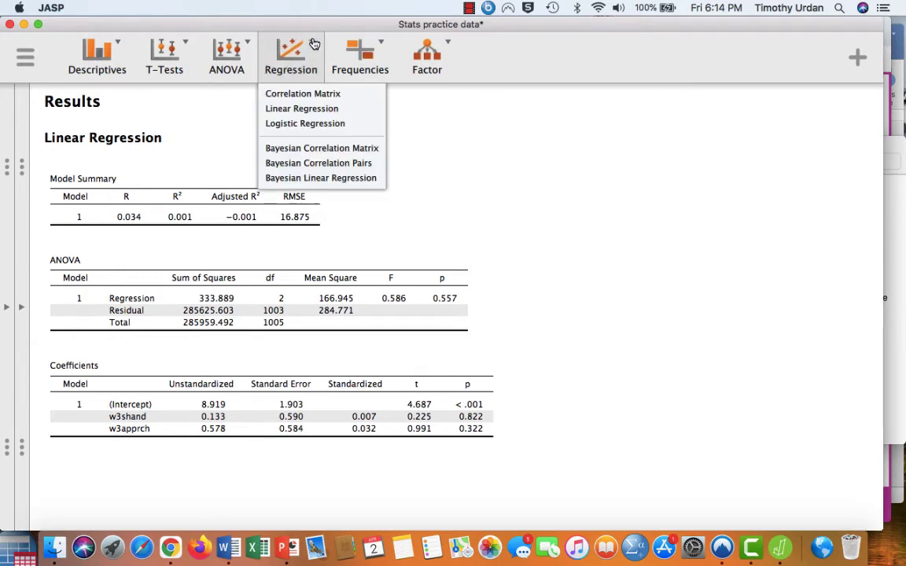
pyautogui.click(333, 125)
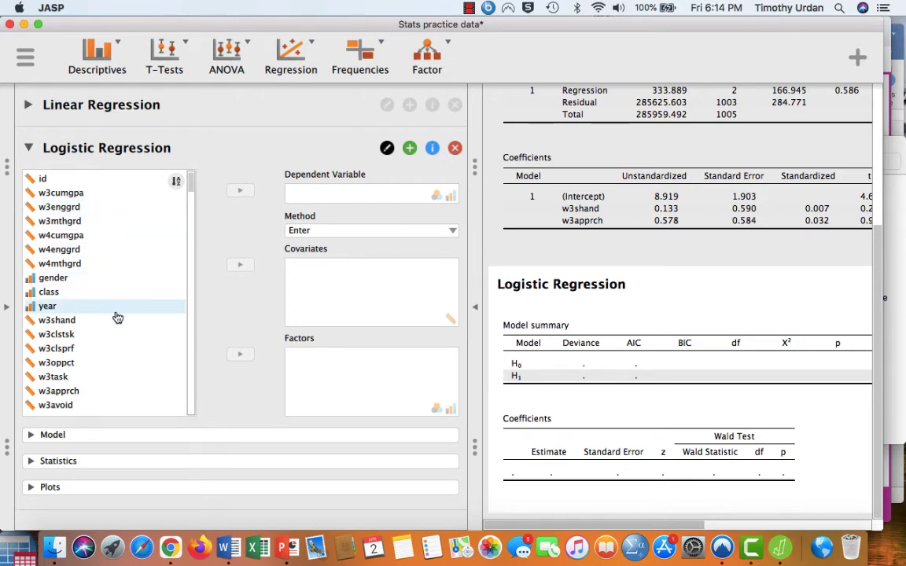
pyautogui.scroll(-5, 121, 358)
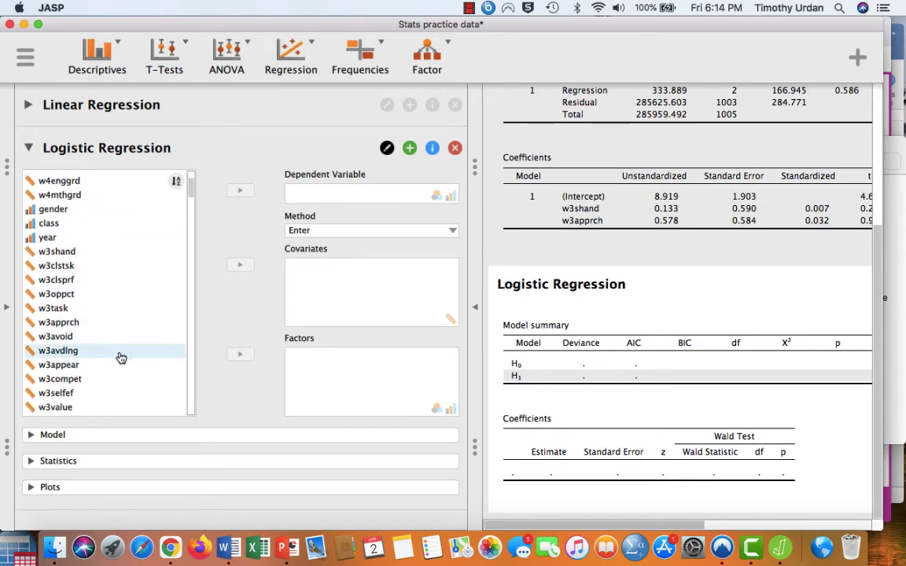
pyautogui.scroll(-2, 121, 357)
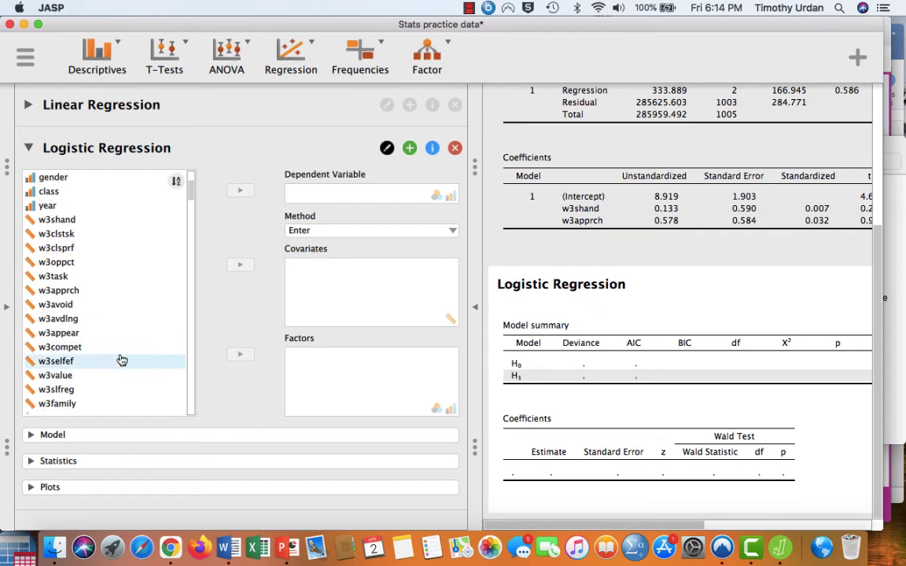
pyautogui.click(121, 359)
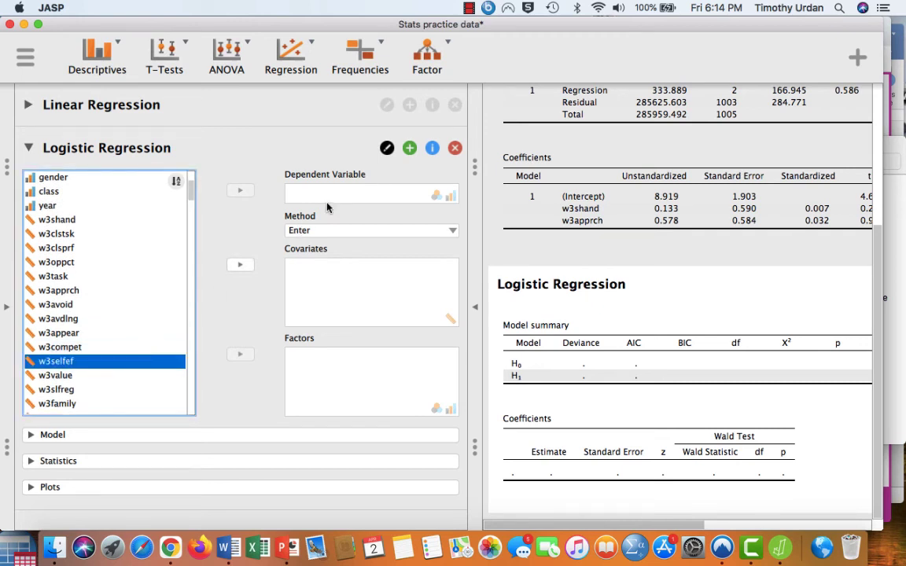
pyautogui.click(241, 190)
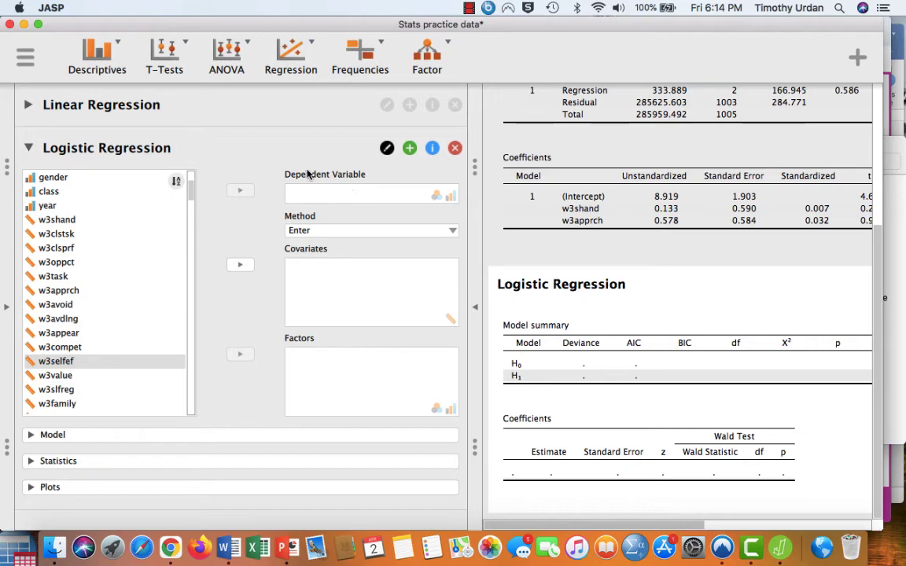
# Reopen the Linear Regression settings and remove the dependent variable w3enggrd and both covariates, w3shand and w3apprch
pyautogui.scroll(5, 679, 400)
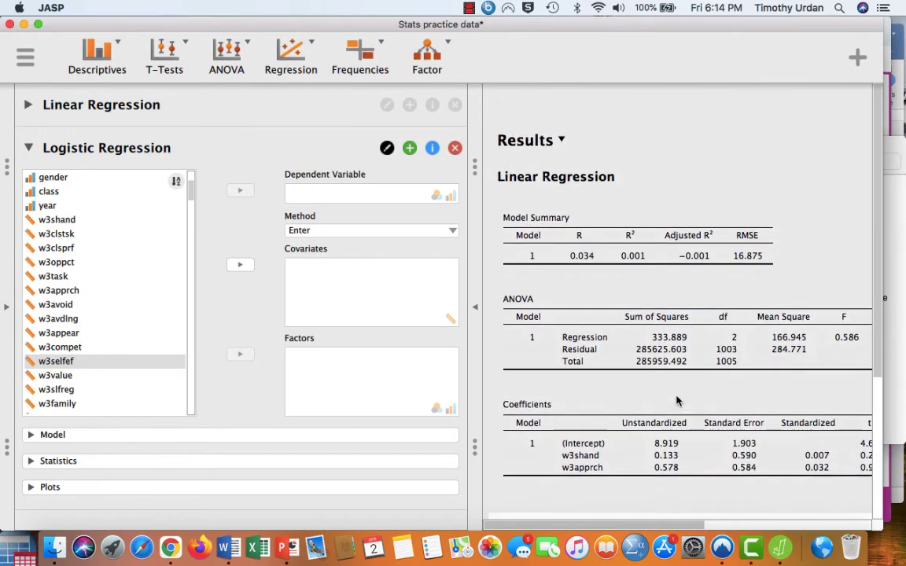
pyautogui.scroll(-2, 678, 399)
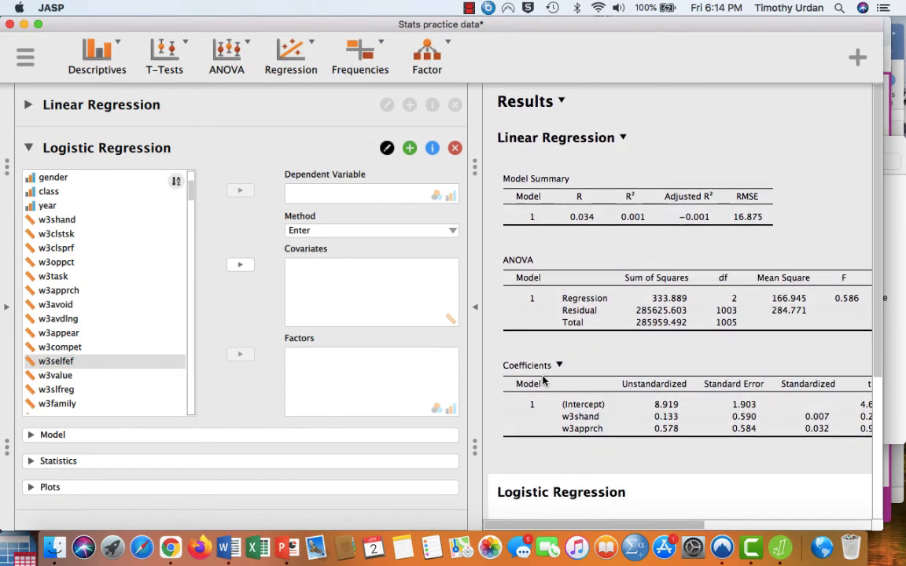
pyautogui.hscroll(1, 542, 374)
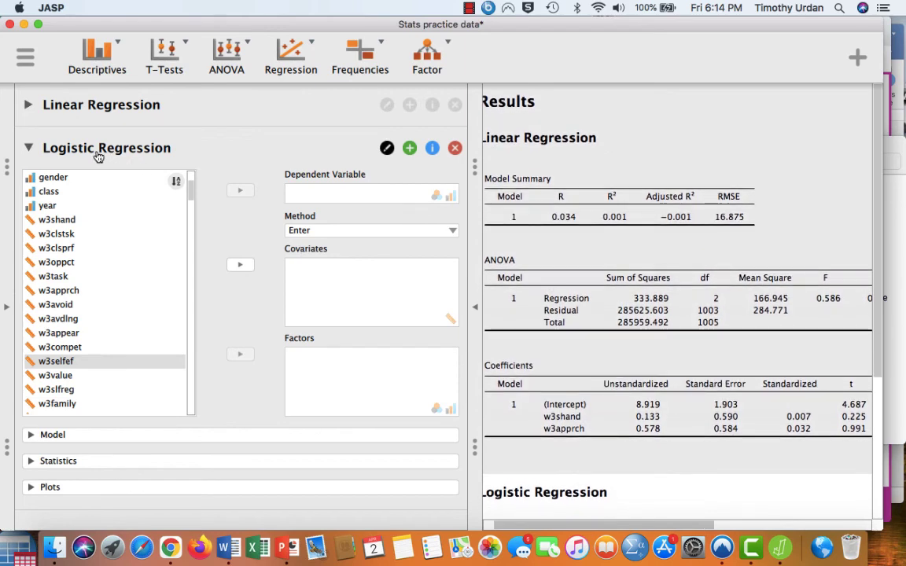
pyautogui.click(29, 107)
pyautogui.click(311, 150)
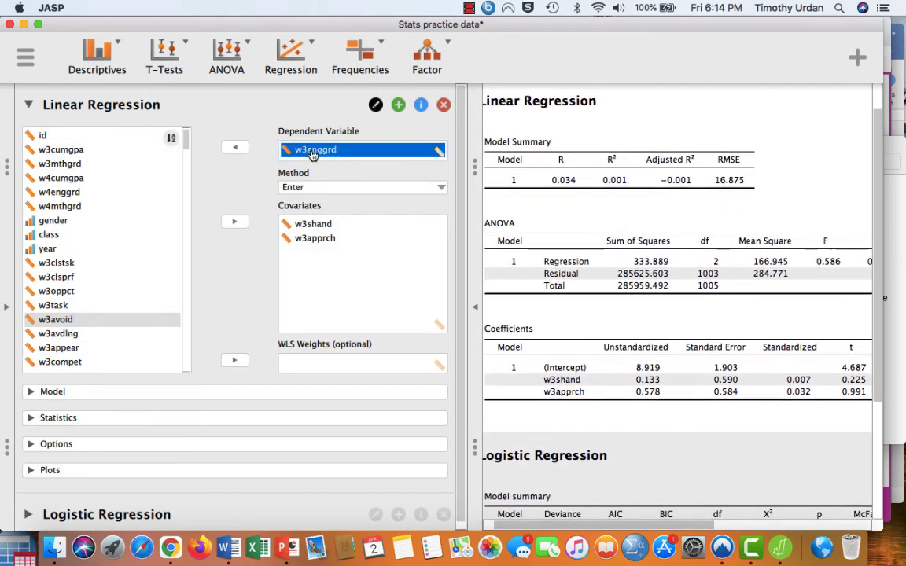
pyautogui.click(234, 147)
pyautogui.click(319, 227)
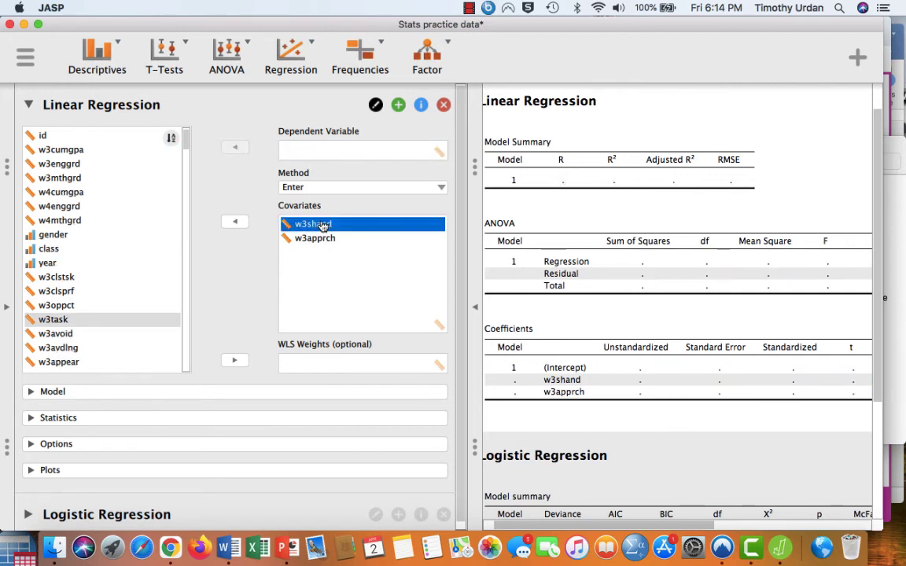
pyautogui.hotkey('shift', 'Down')
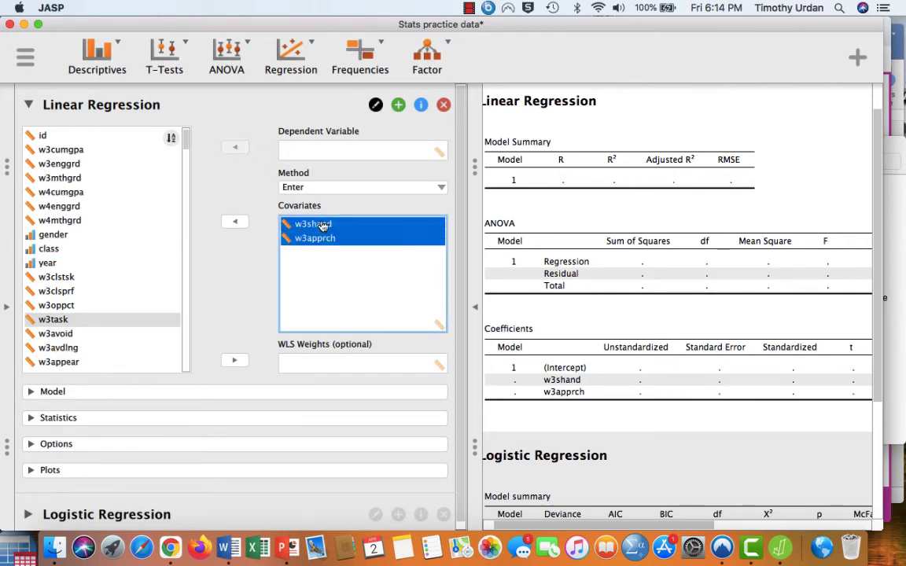
pyautogui.click(236, 224)
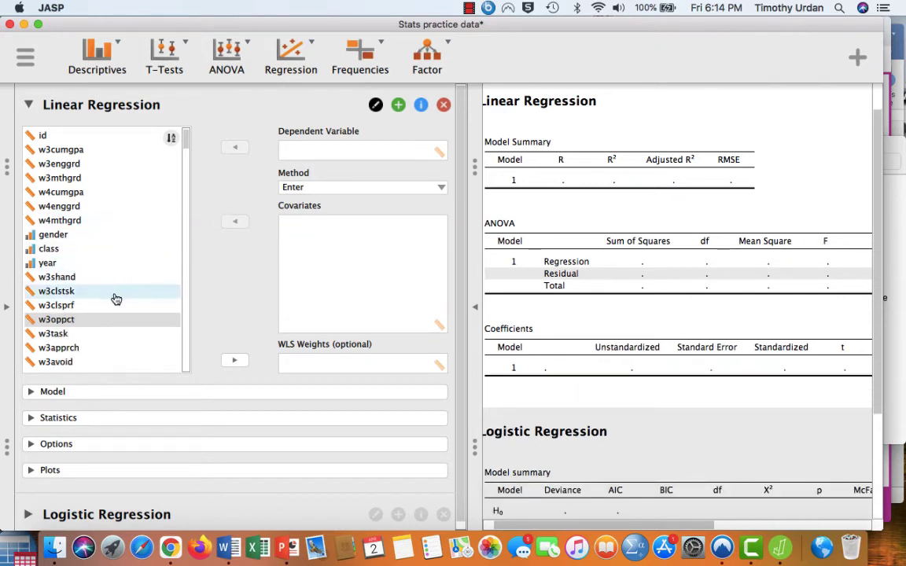
# Set w3family as the linear regression's dependent variable
pyautogui.scroll(-2, 115, 299)
pyautogui.scroll(-4, 115, 298)
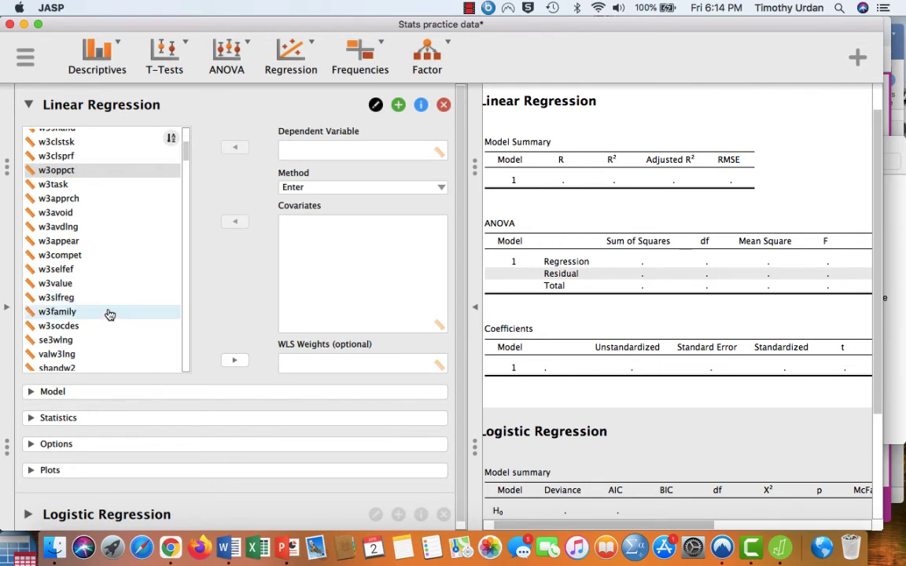
pyautogui.click(111, 313)
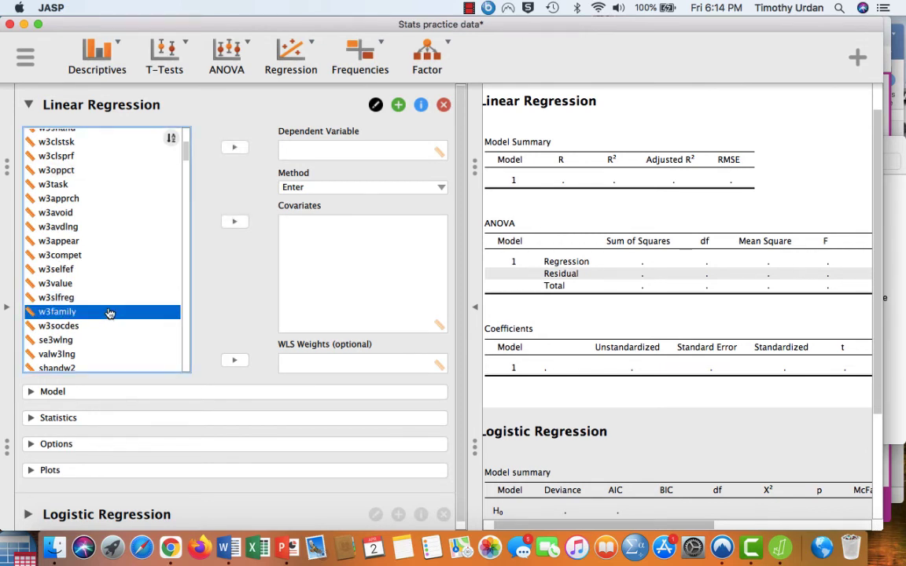
pyautogui.click(235, 148)
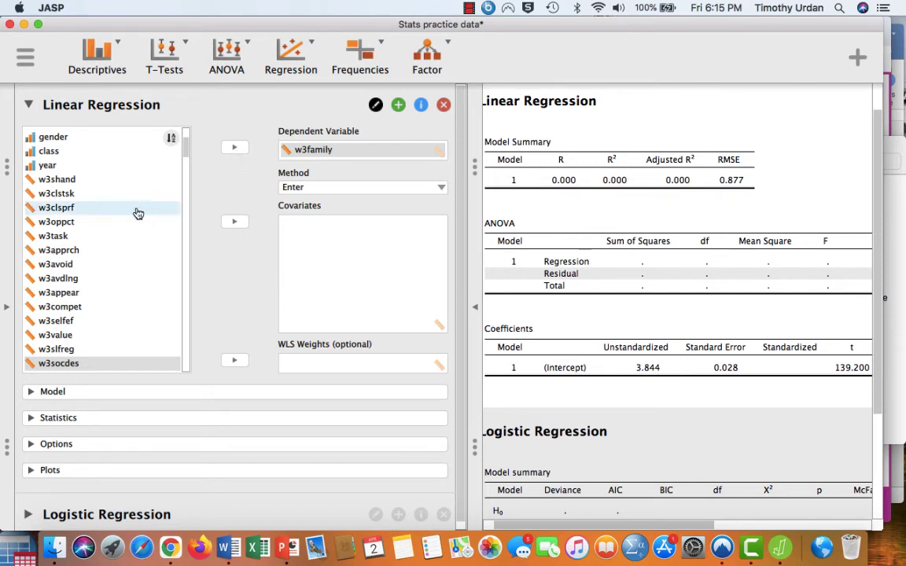
# Add w3selfef and w3slfreg as covariates in the linear regression
pyautogui.click(107, 321)
pyautogui.click(236, 224)
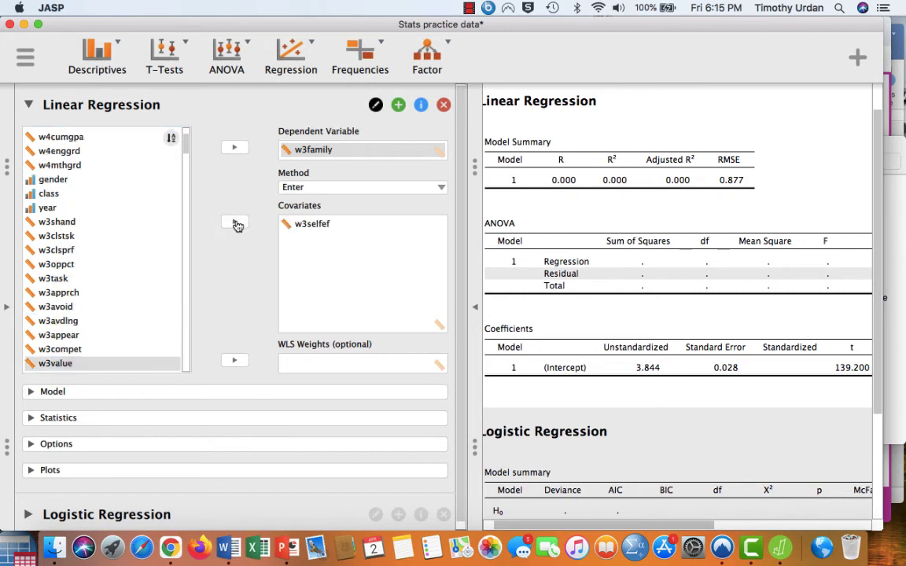
pyautogui.scroll(-3, 125, 310)
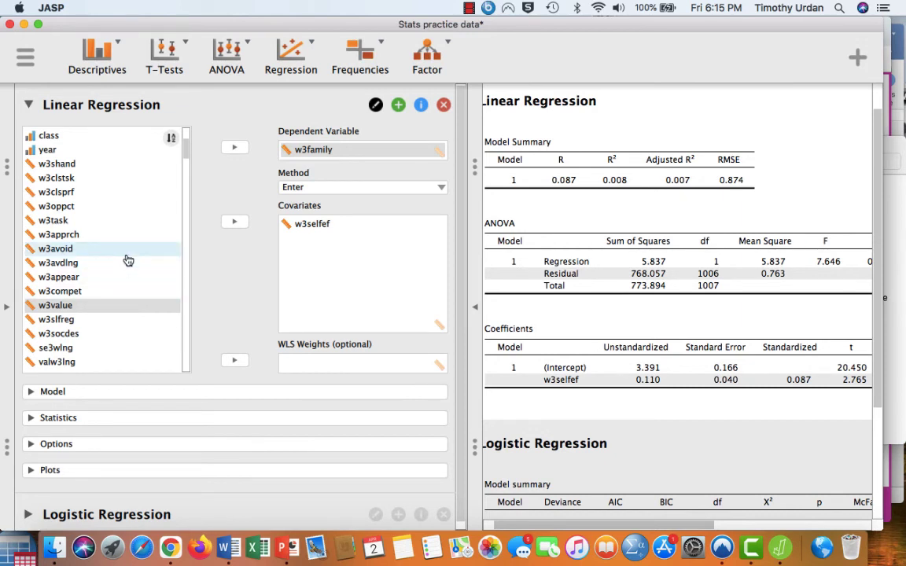
pyautogui.click(128, 292)
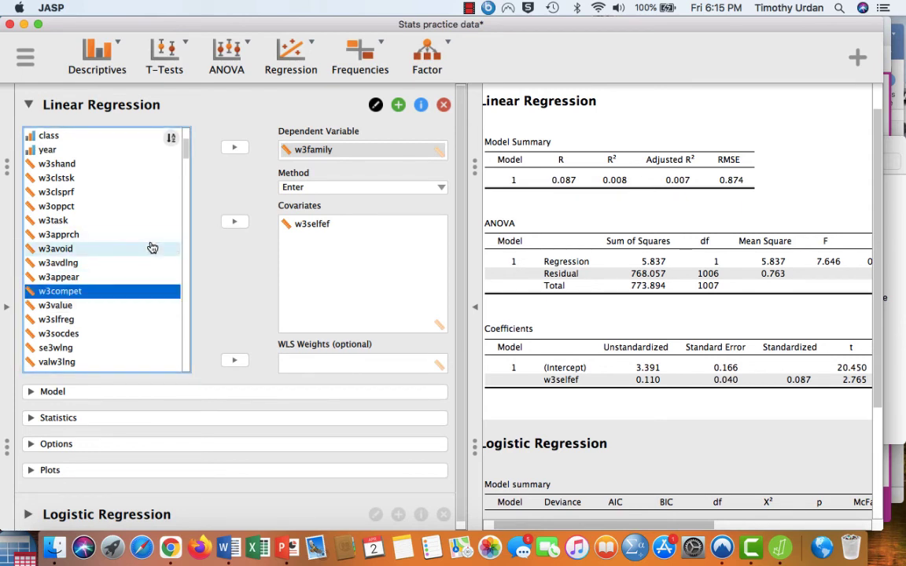
pyautogui.click(145, 321)
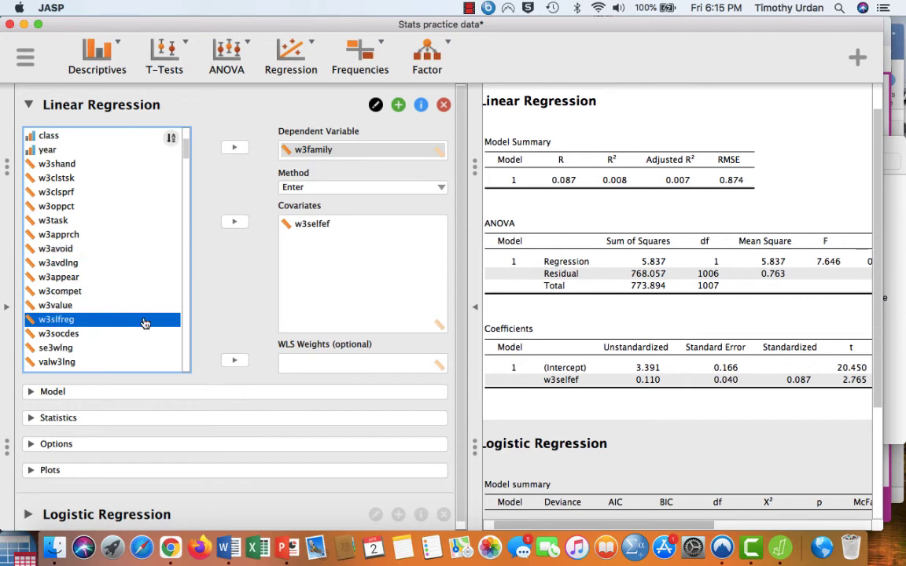
pyautogui.click(234, 221)
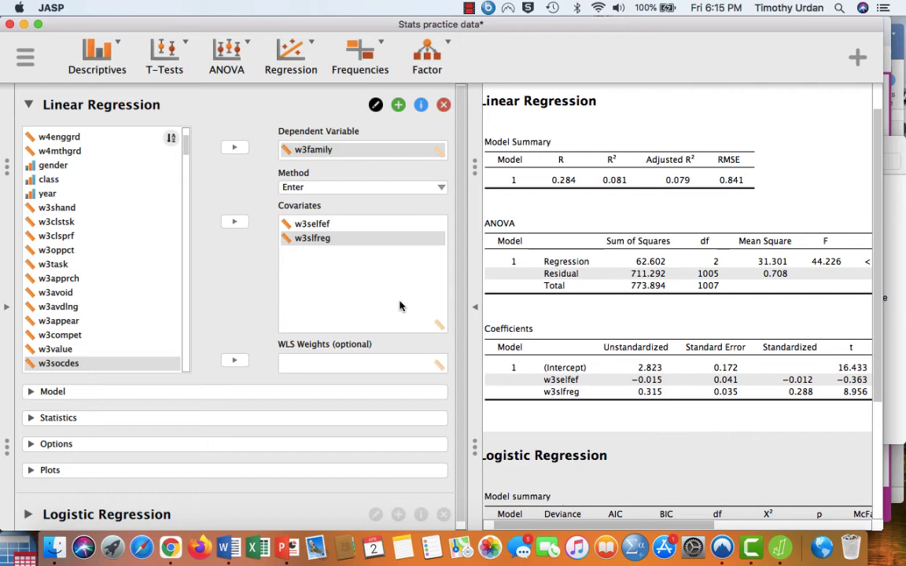
# Show the results at full width and review the Model Summary, ANOVA and Coefficients tables for the w3family regression
pyautogui.click(475, 313)
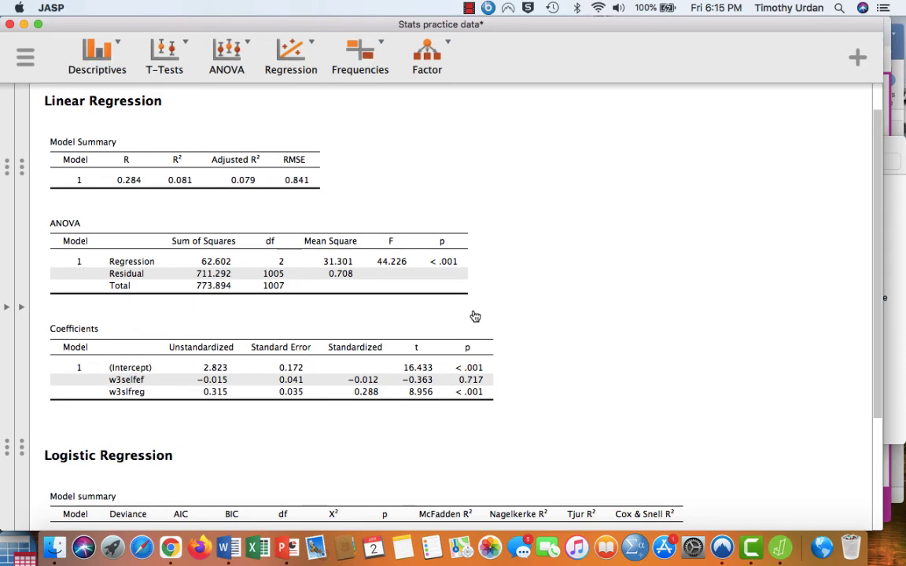
pyautogui.scroll(-3, 476, 316)
pyautogui.scroll(4, 475, 316)
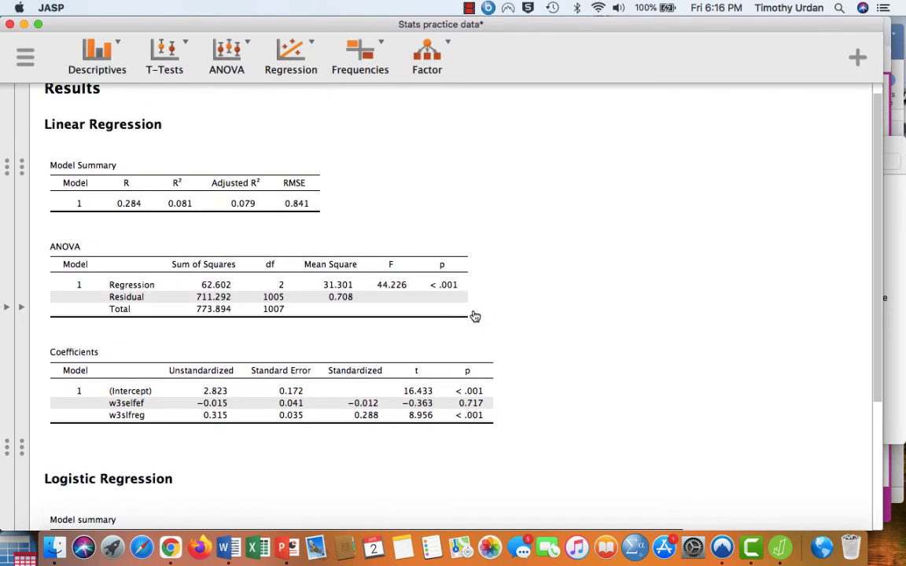